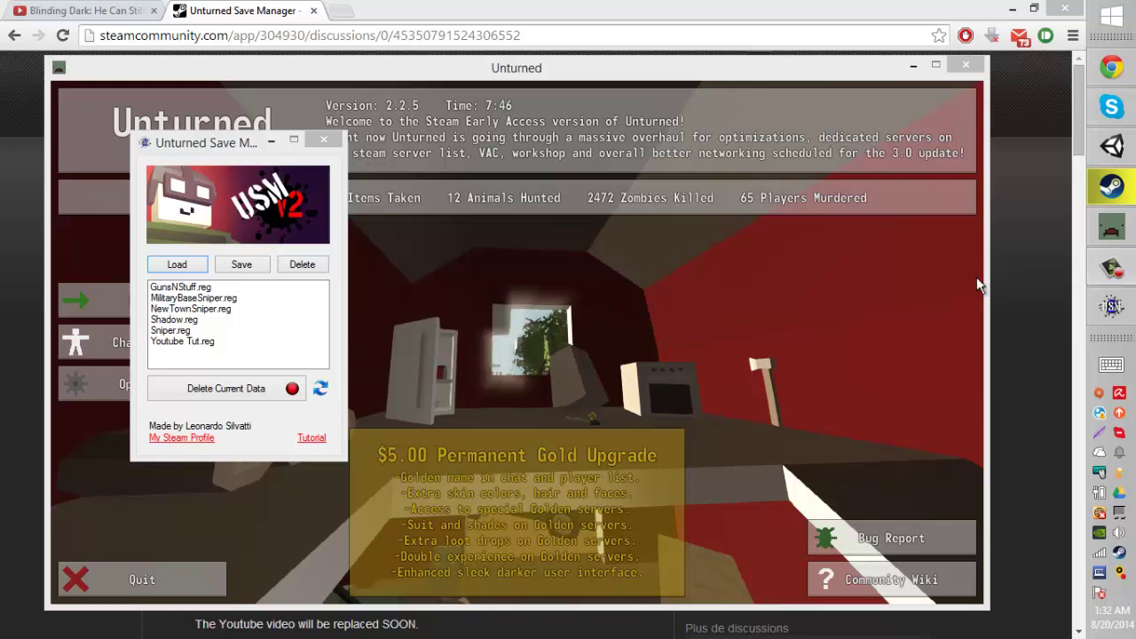
Scroll the 'THE 2.0 UPDATE!' thread to its --Important note-- about renaming 1.x saves and highlight it
click(91, 20)
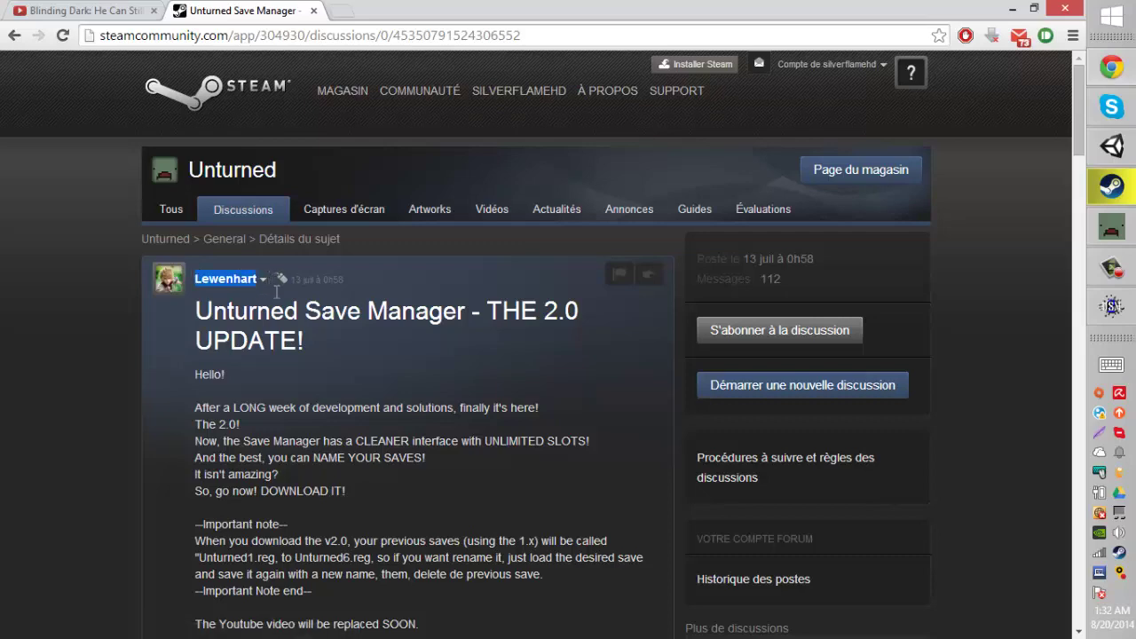
scroll(242, 401, down, 2)
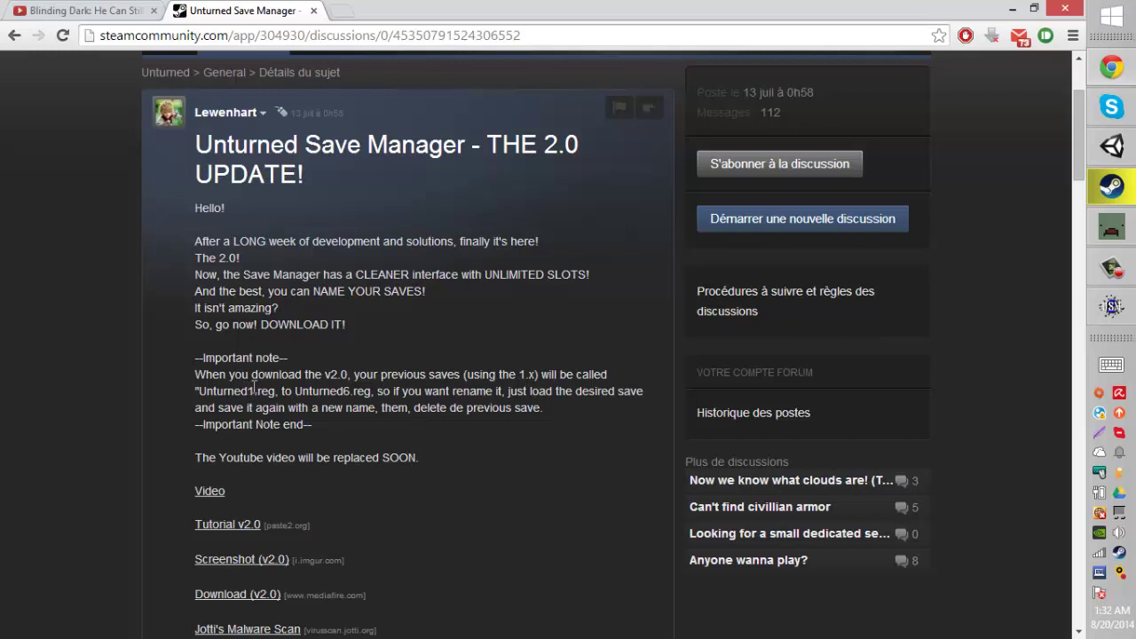
mouse_move(324, 418)
mouse_down()
mouse_move(223, 387)
mouse_move(198, 346)
mouse_up()
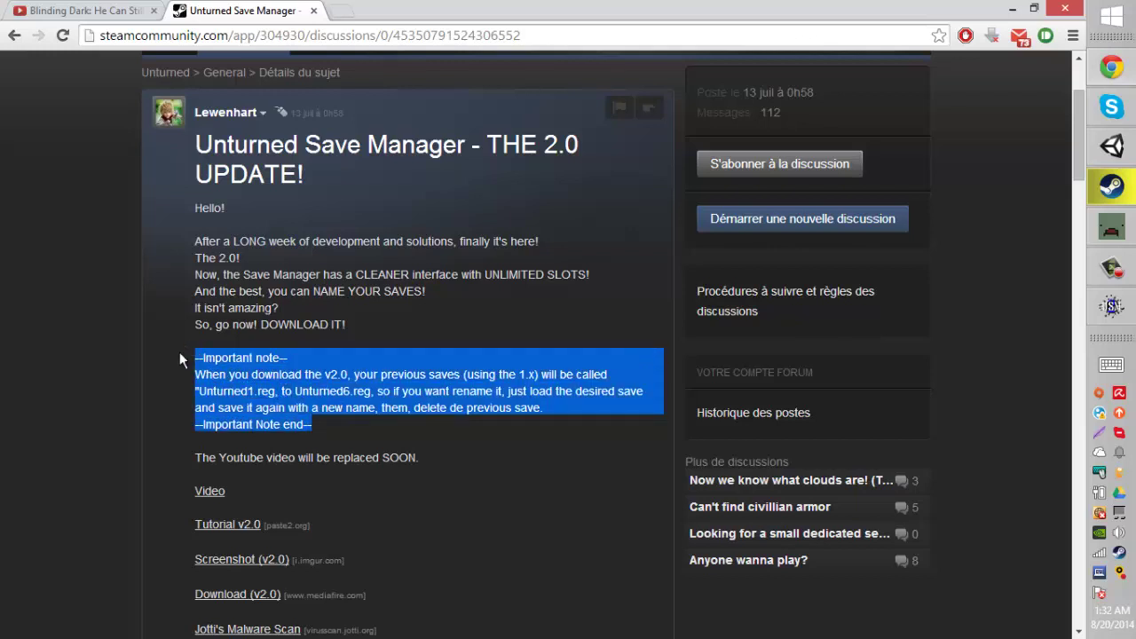
click(179, 351)
mouse_move(320, 424)
mouse_down()
mouse_move(192, 352)
mouse_move(273, 391)
mouse_move(357, 409)
mouse_move(361, 433)
mouse_move(396, 410)
mouse_move(637, 403)
mouse_move(678, 423)
mouse_up()
click(192, 352)
click(679, 423)
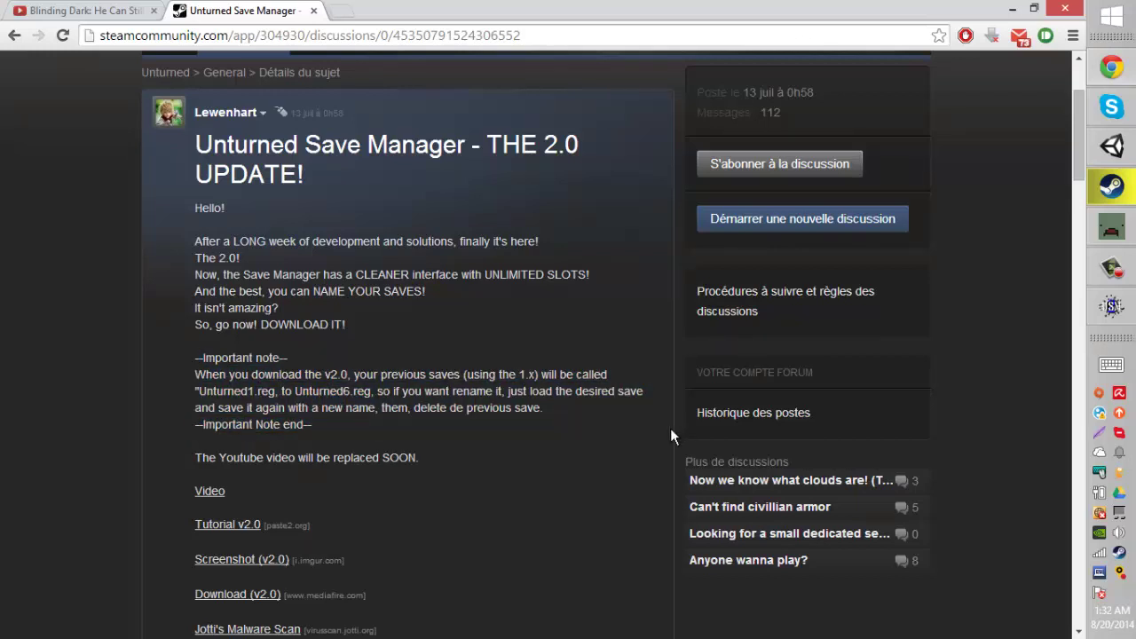
mouse_move(318, 419)
mouse_down()
mouse_move(217, 355)
mouse_move(184, 367)
mouse_move(191, 355)
mouse_up()
click(191, 356)
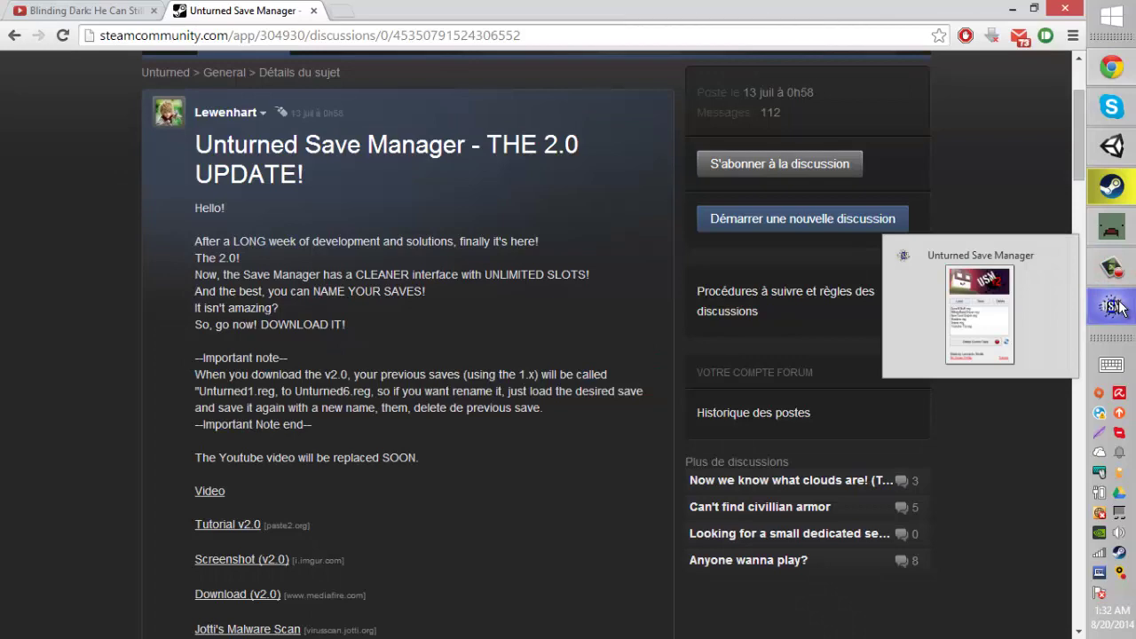
Bring up Unturned and the Save Manager, placing the Save Manager beside the game's main menu
click(1119, 307)
click(1123, 243)
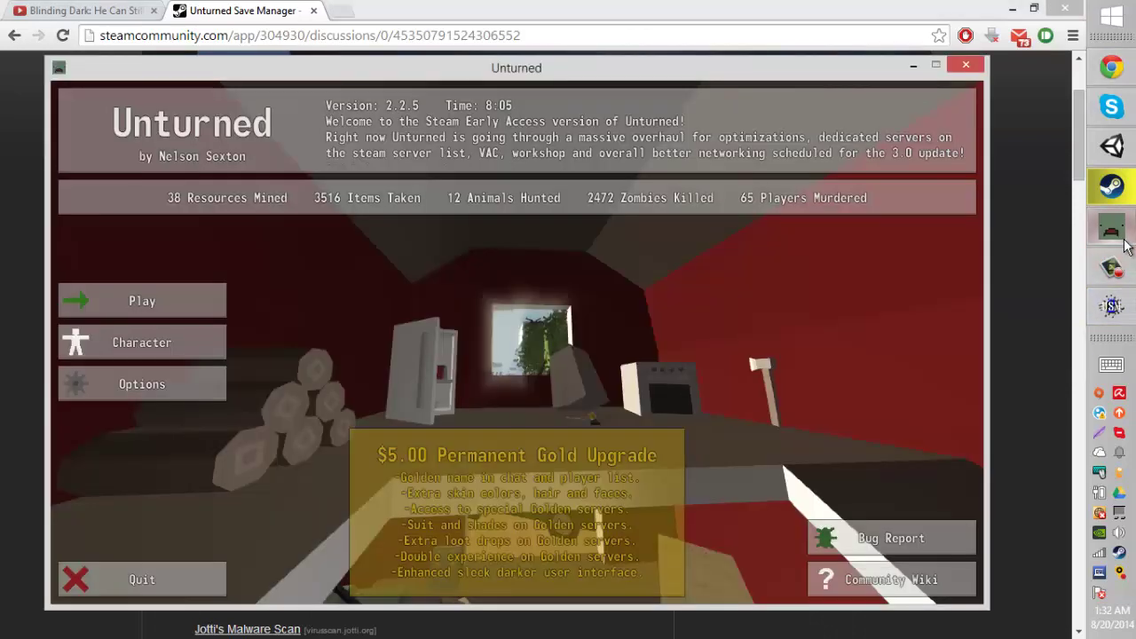
click(1112, 307)
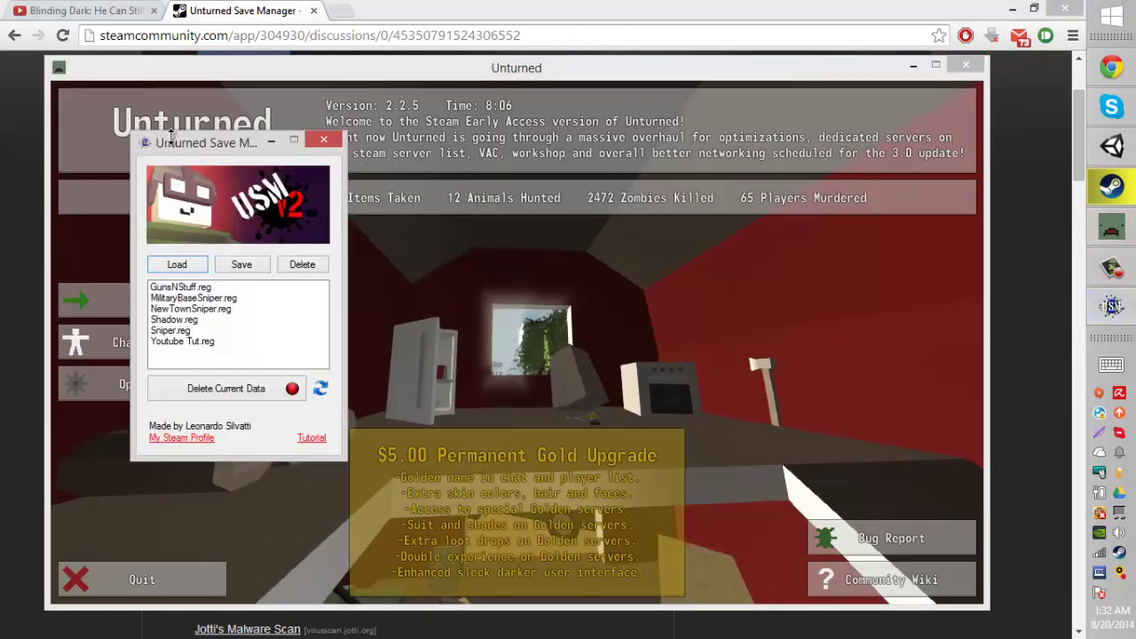
mouse_move(195, 143)
mouse_down()
mouse_move(233, 151)
mouse_move(165, 101)
mouse_move(113, 97)
mouse_move(497, 135)
mouse_move(538, 165)
mouse_move(643, 157)
mouse_move(694, 183)
mouse_move(646, 197)
mouse_move(676, 219)
mouse_up()
click(1111, 229)
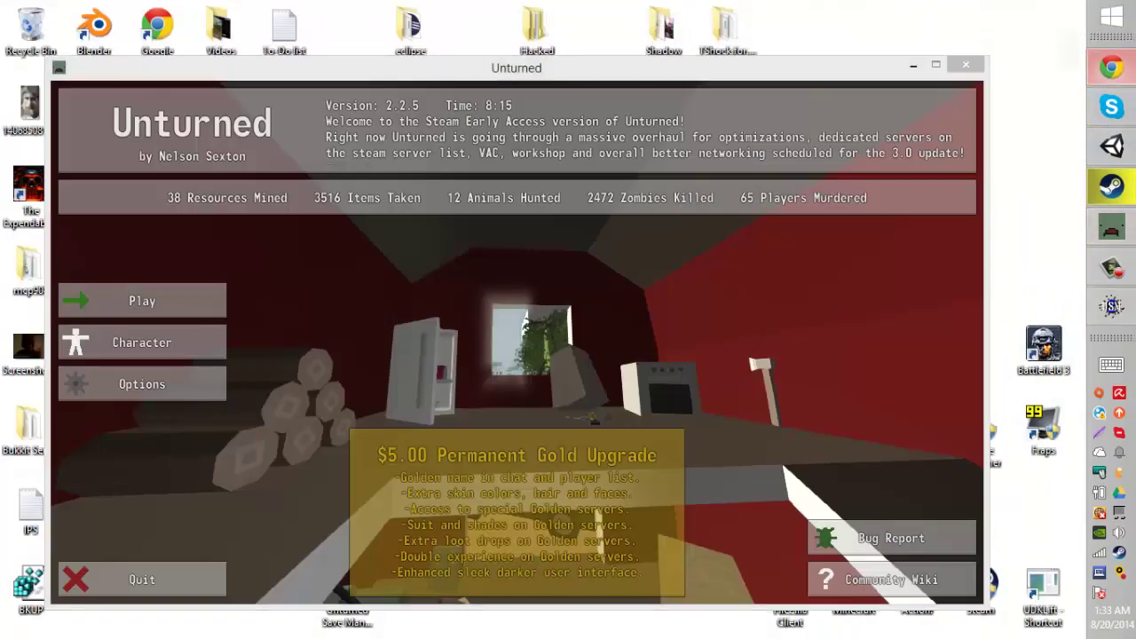
click(1109, 225)
click(1108, 224)
click(1111, 306)
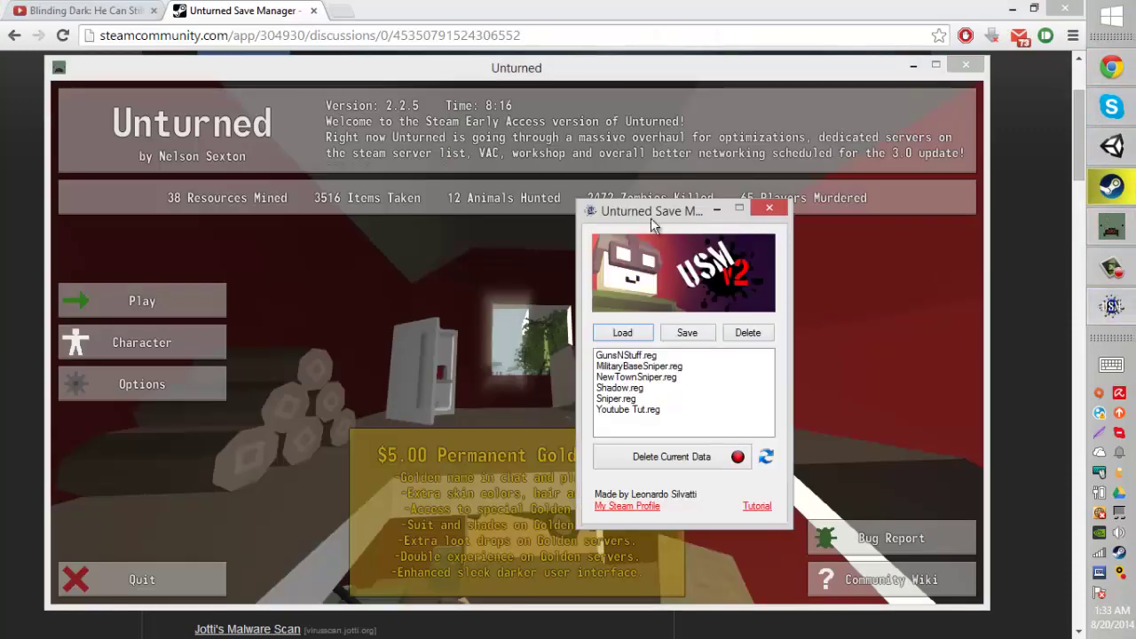
mouse_move(673, 200)
mouse_down()
mouse_move(765, 199)
mouse_move(755, 159)
mouse_move(855, 98)
mouse_move(839, 113)
mouse_move(834, 90)
mouse_up()
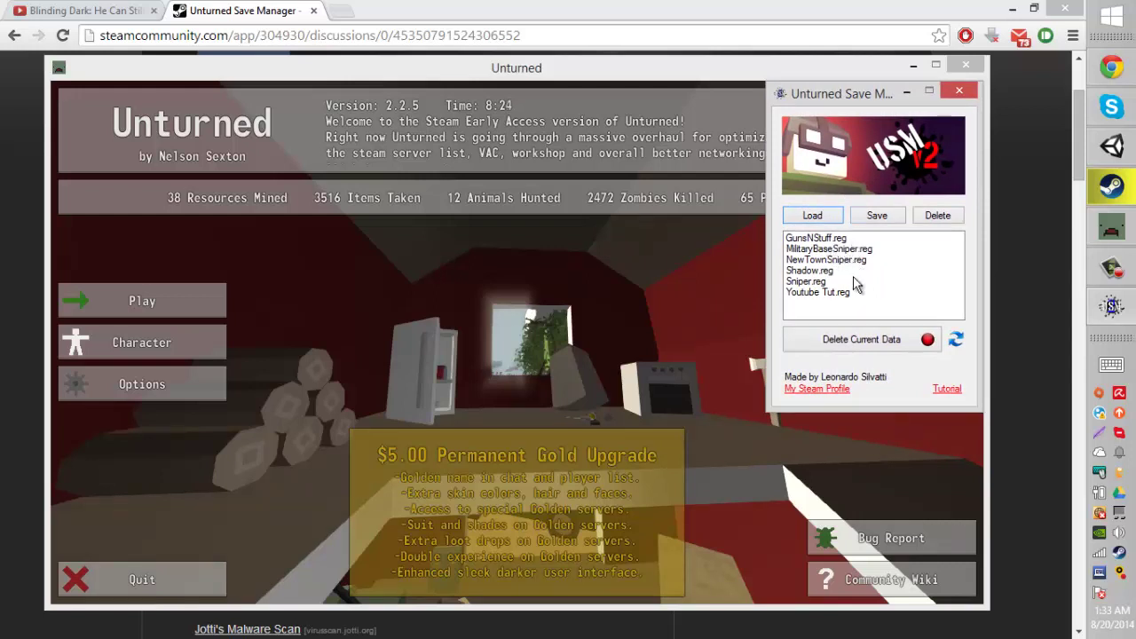
Delete the Youtube Tut.reg save from the Save Manager's character list
click(851, 280)
click(847, 293)
click(937, 215)
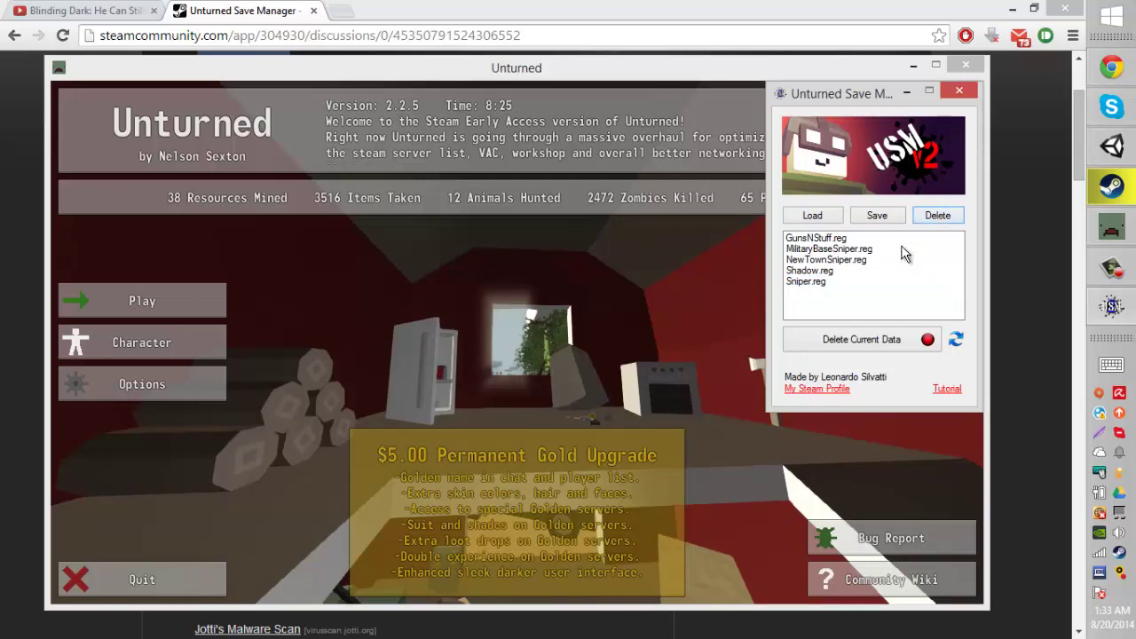
Start a singleplayer game on the PEI map
click(210, 293)
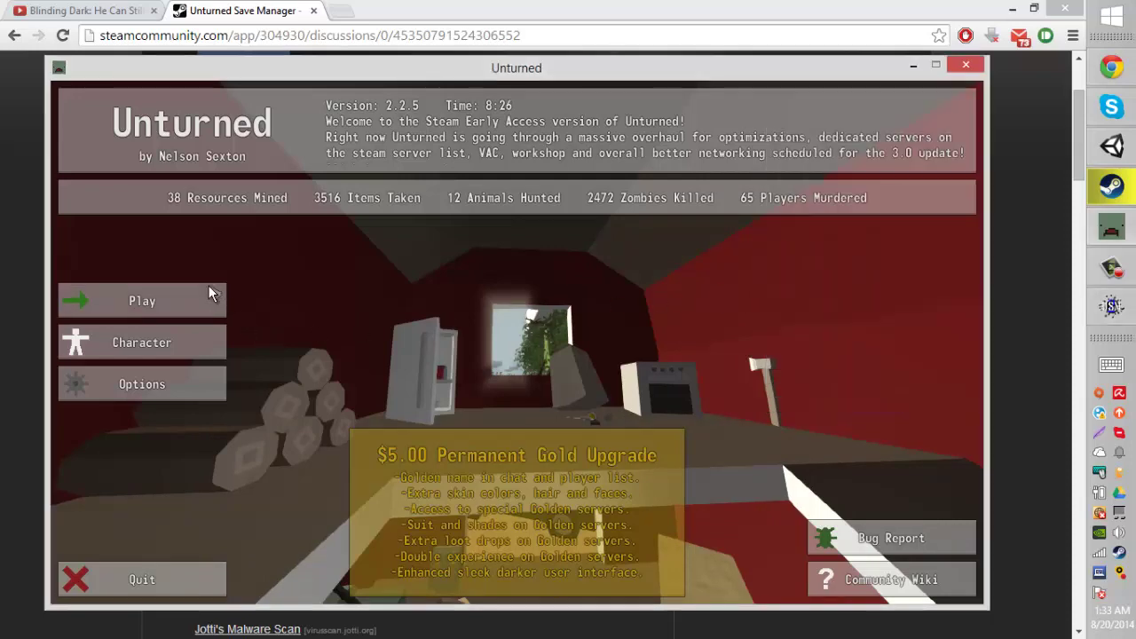
click(194, 296)
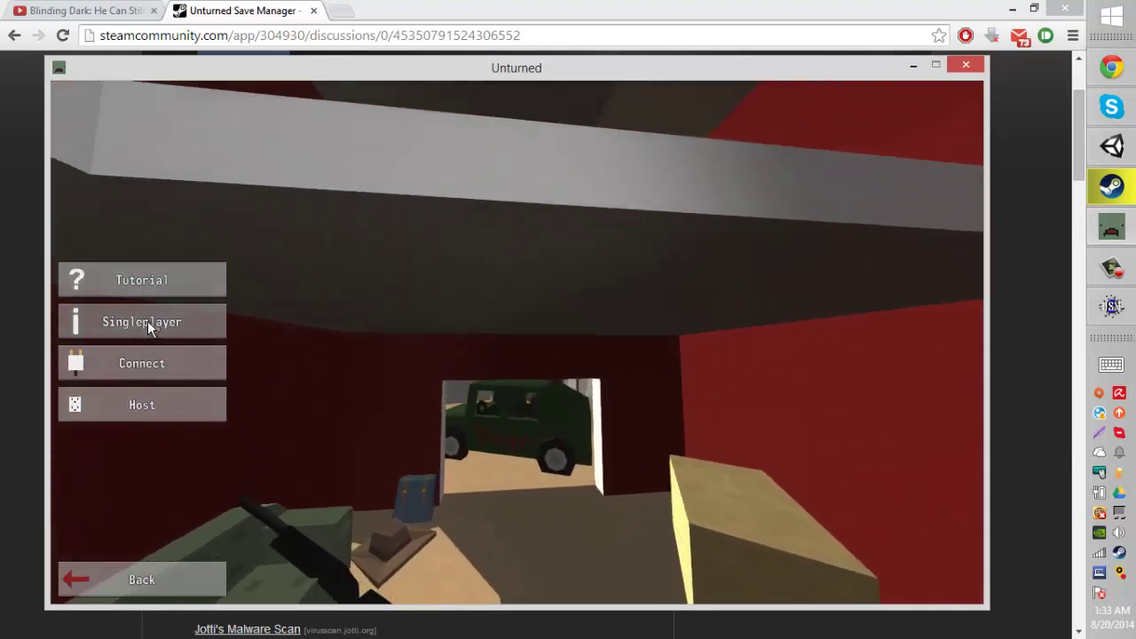
click(147, 320)
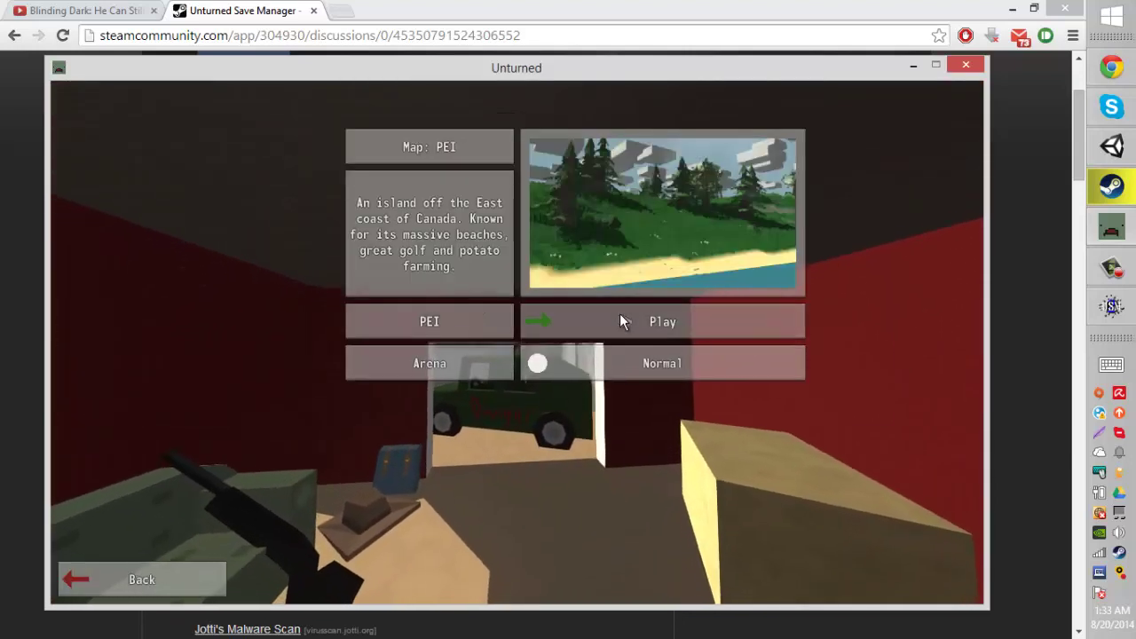
click(622, 321)
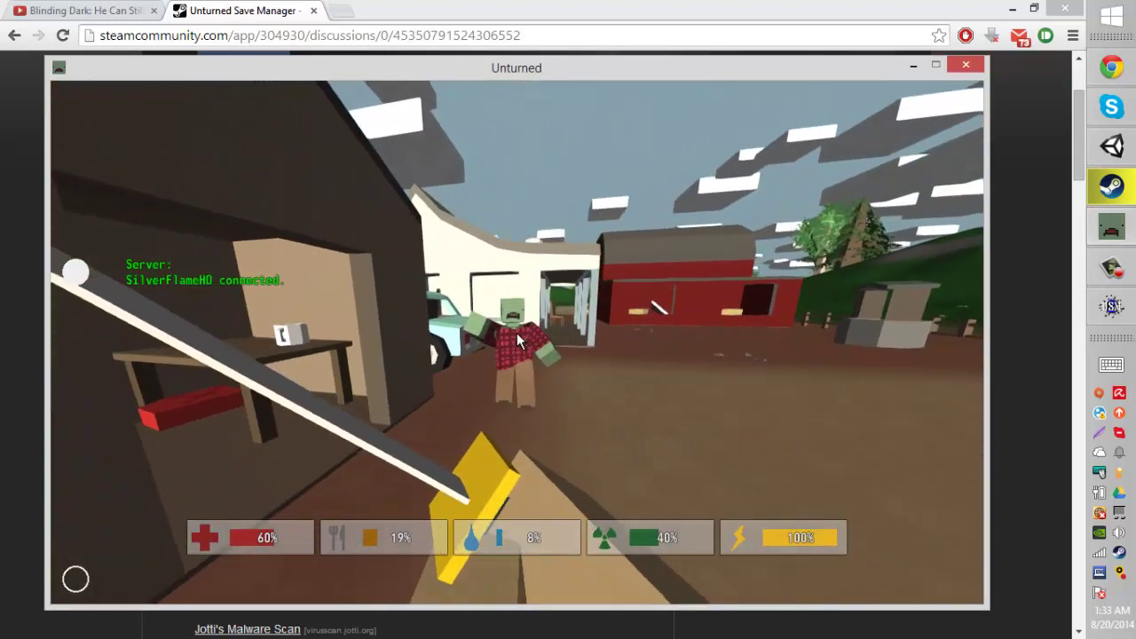
Kill the approaching zombies and upgrade the Endurance skill
click(519, 342)
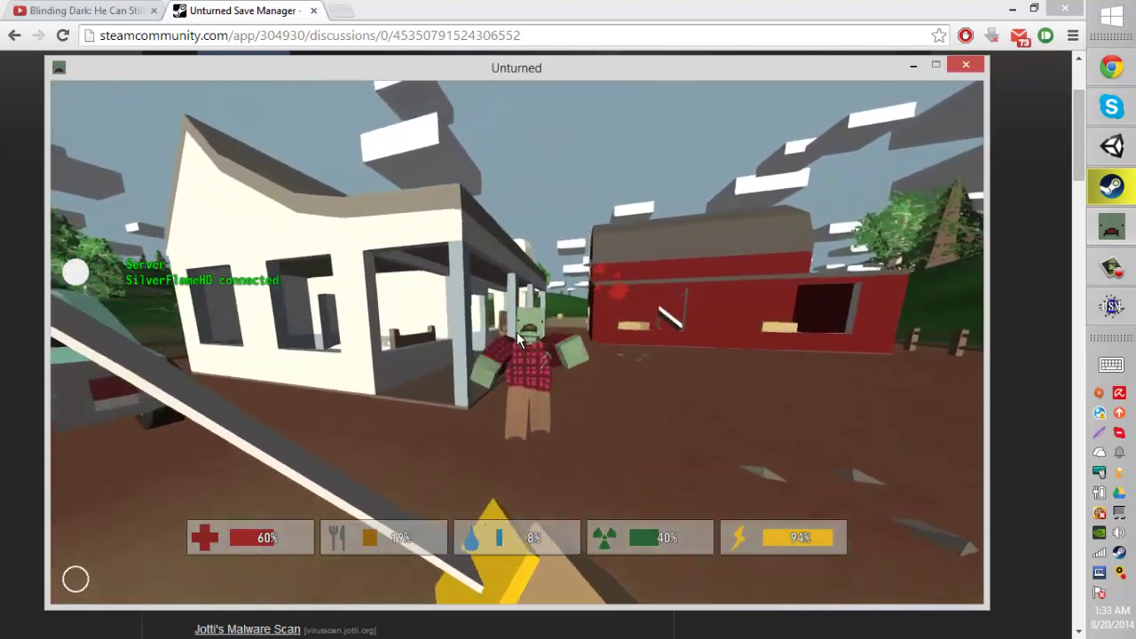
click(517, 332)
key(g)
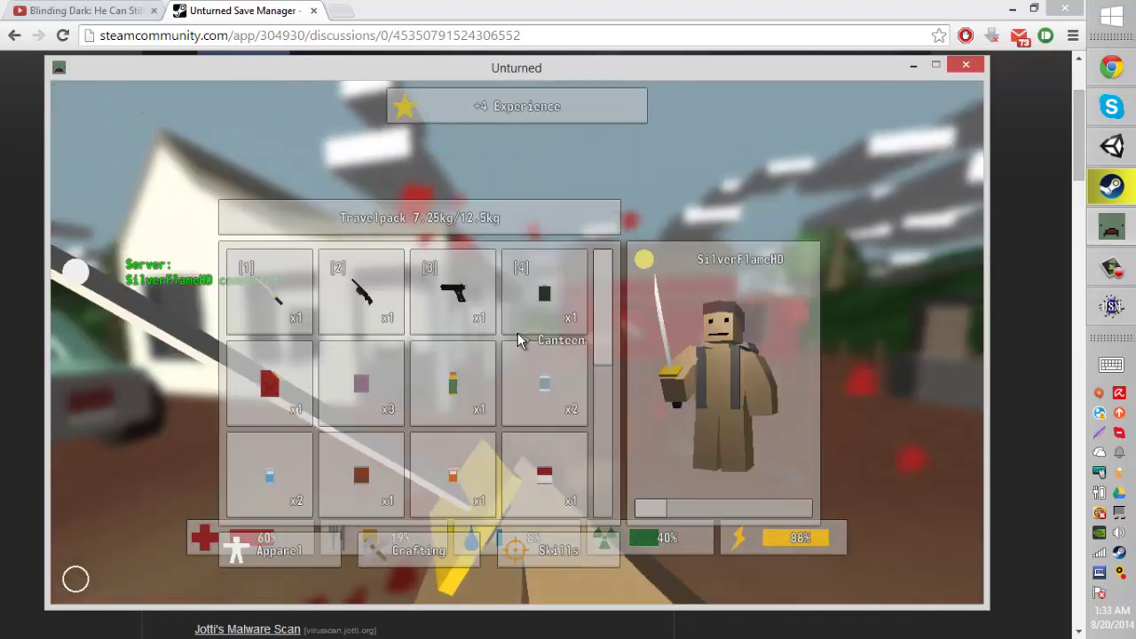
click(528, 551)
click(816, 350)
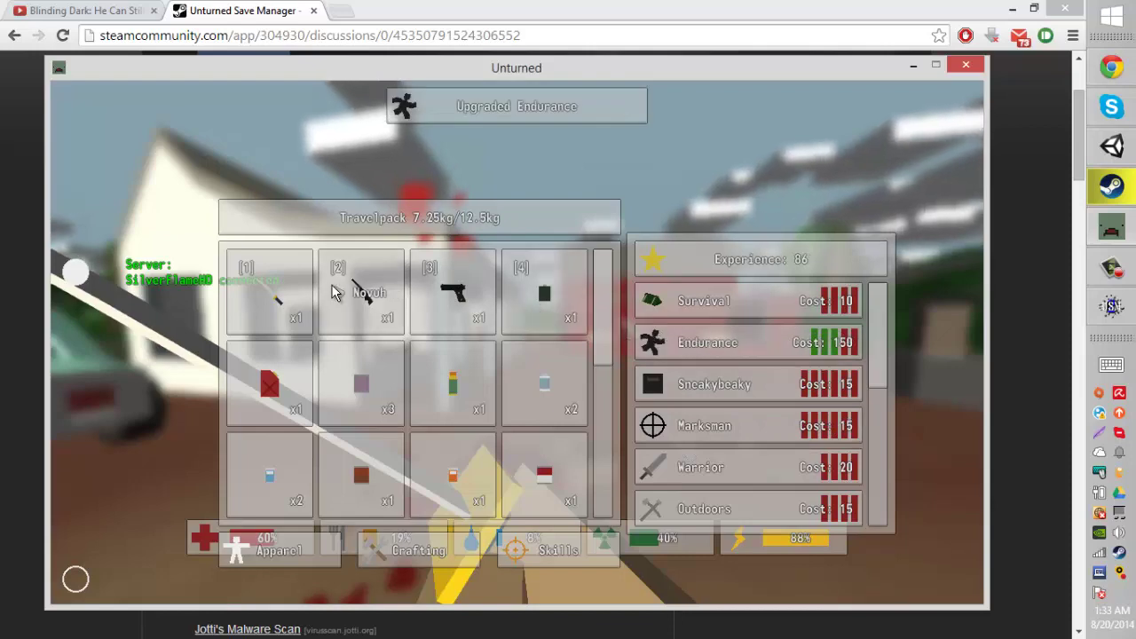
Swap between the rifle, pistol and white blade around the green car, then disconnect to the main menu
click(383, 311)
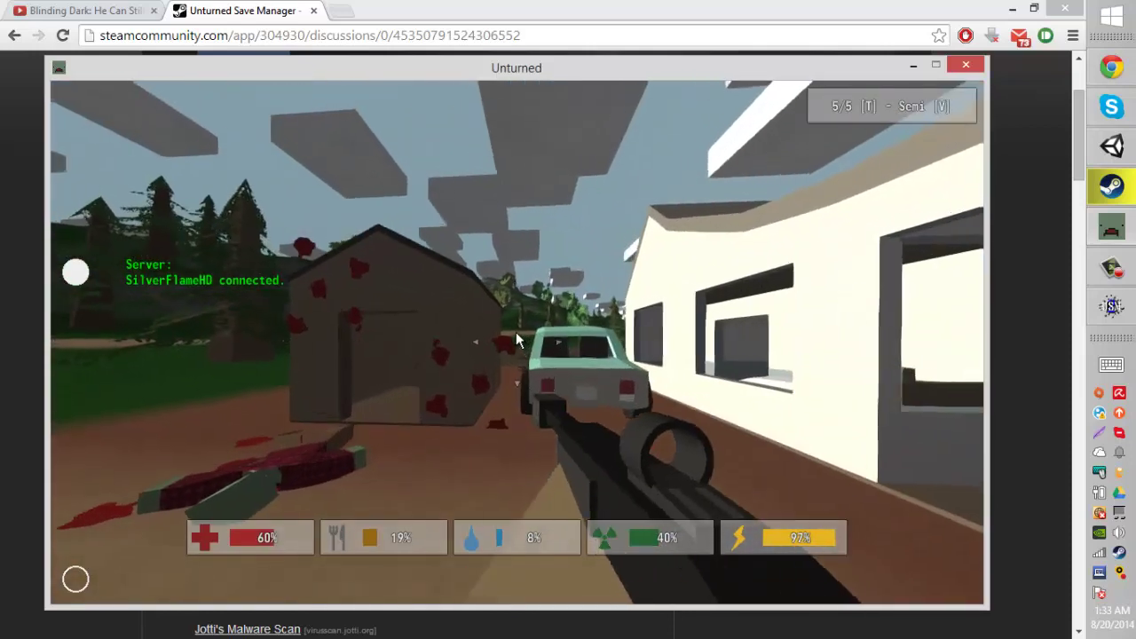
key(w)
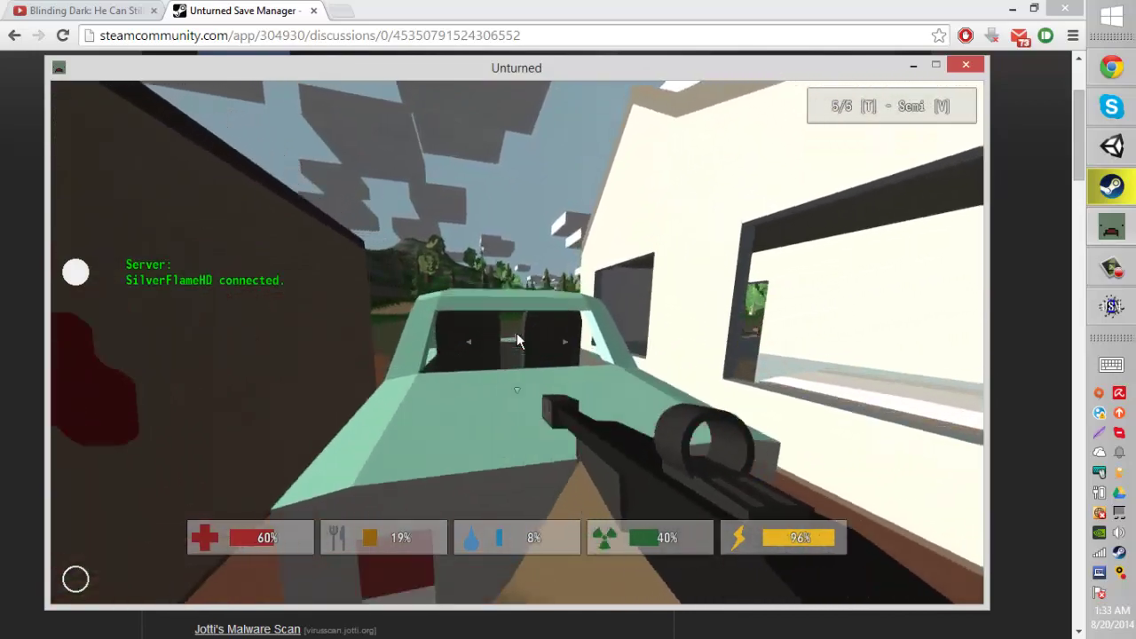
key(w)
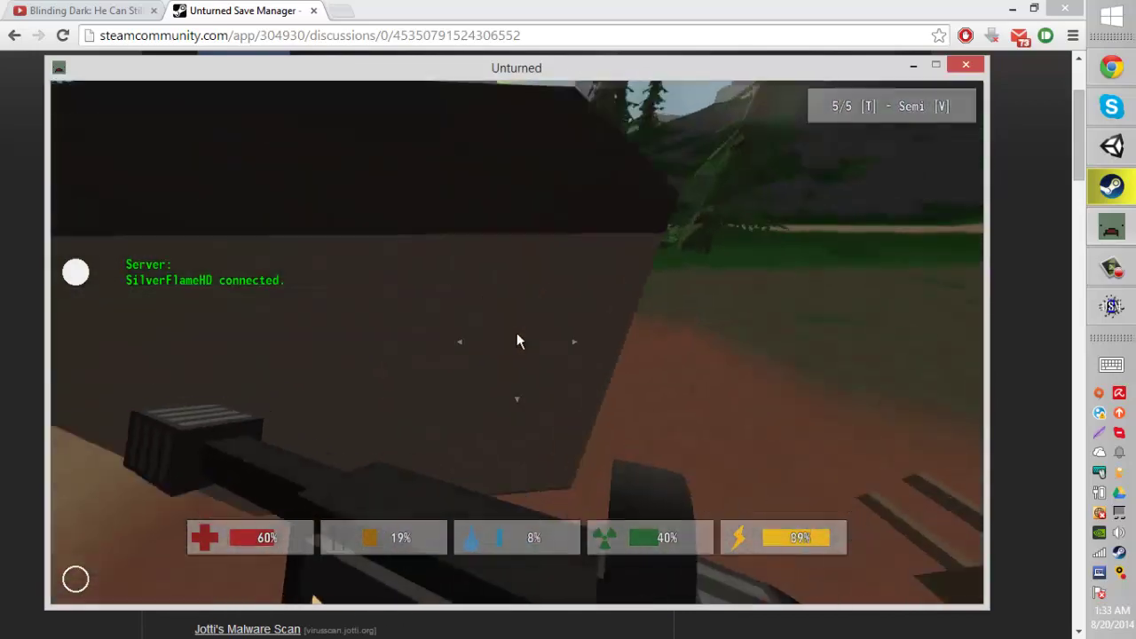
key(w)
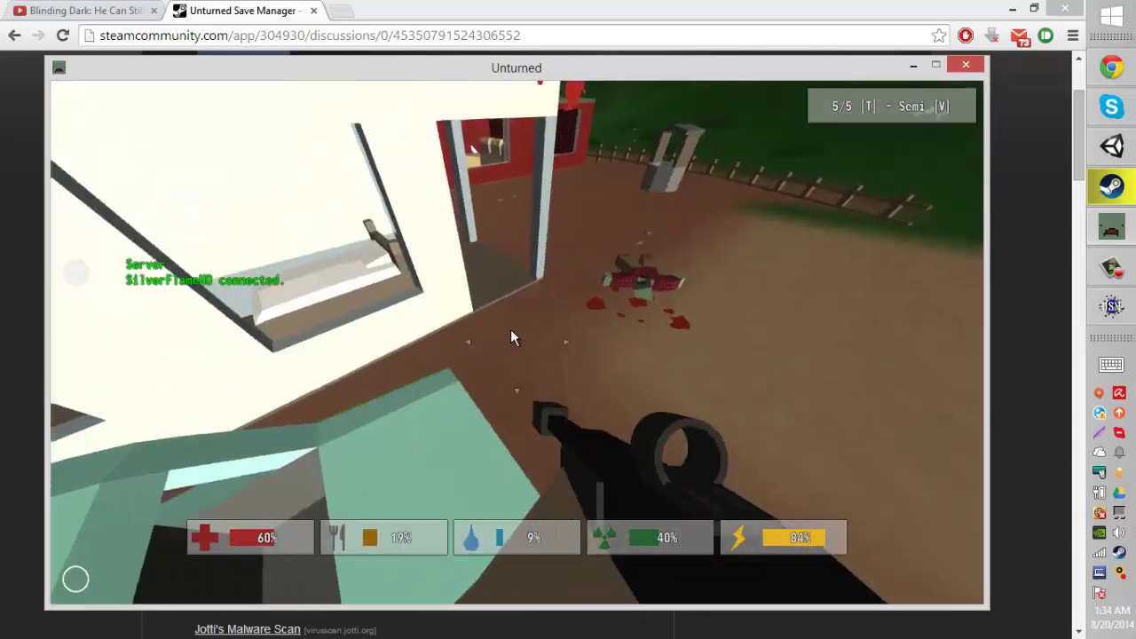
key(Tab)
key(Tab)
key(2)
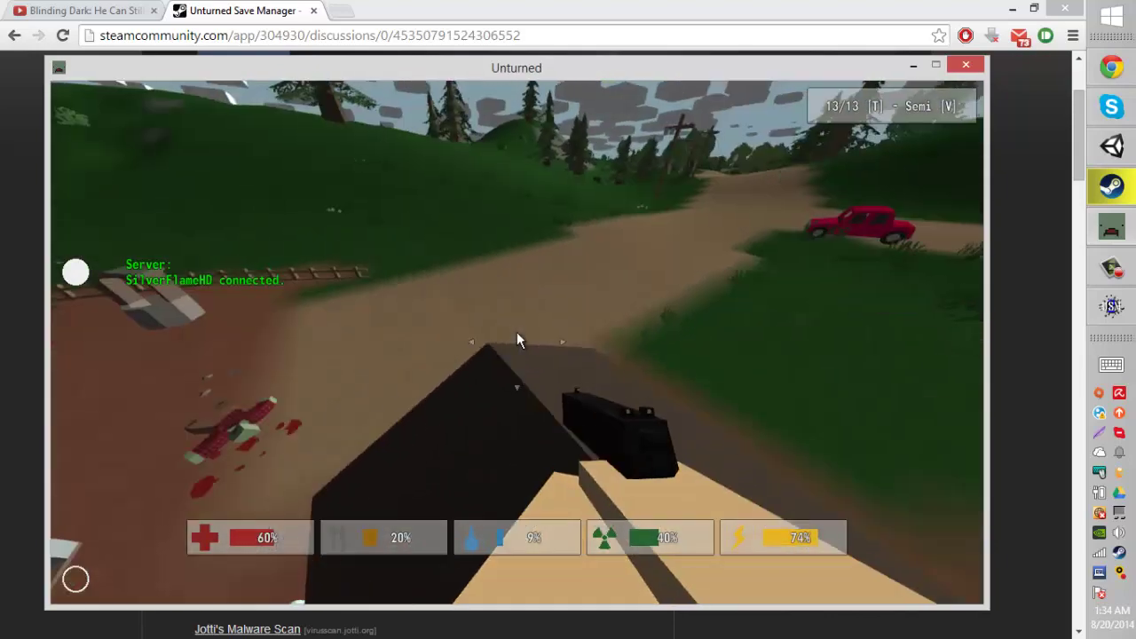
key(Tab)
scroll(601, 444, down, 3)
click(386, 491)
key(Tab)
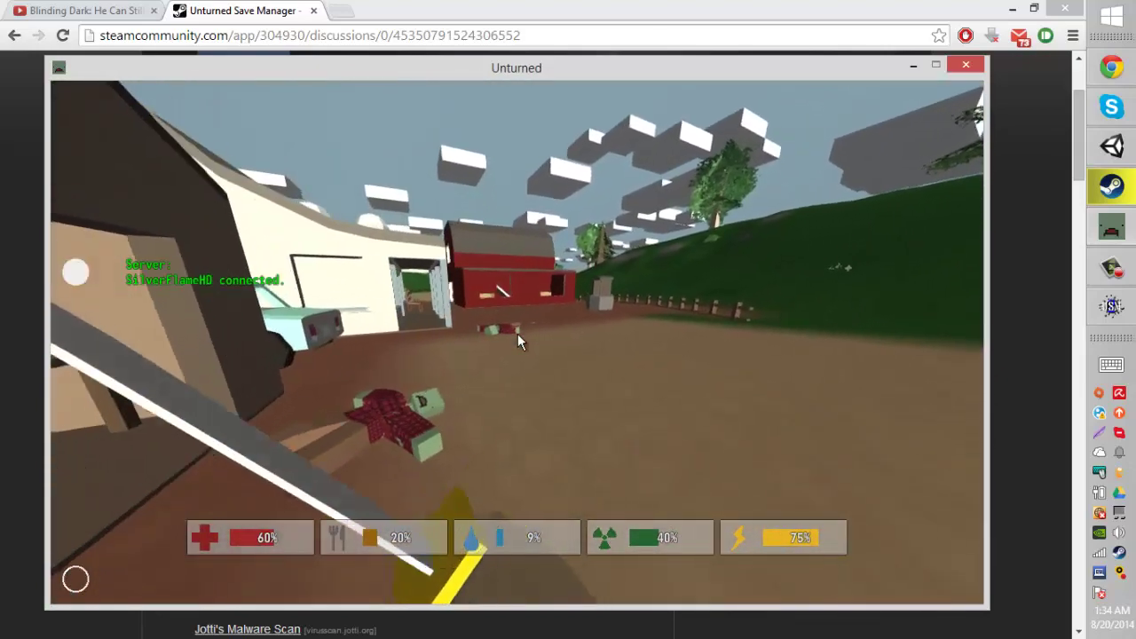
key(Escape)
click(512, 386)
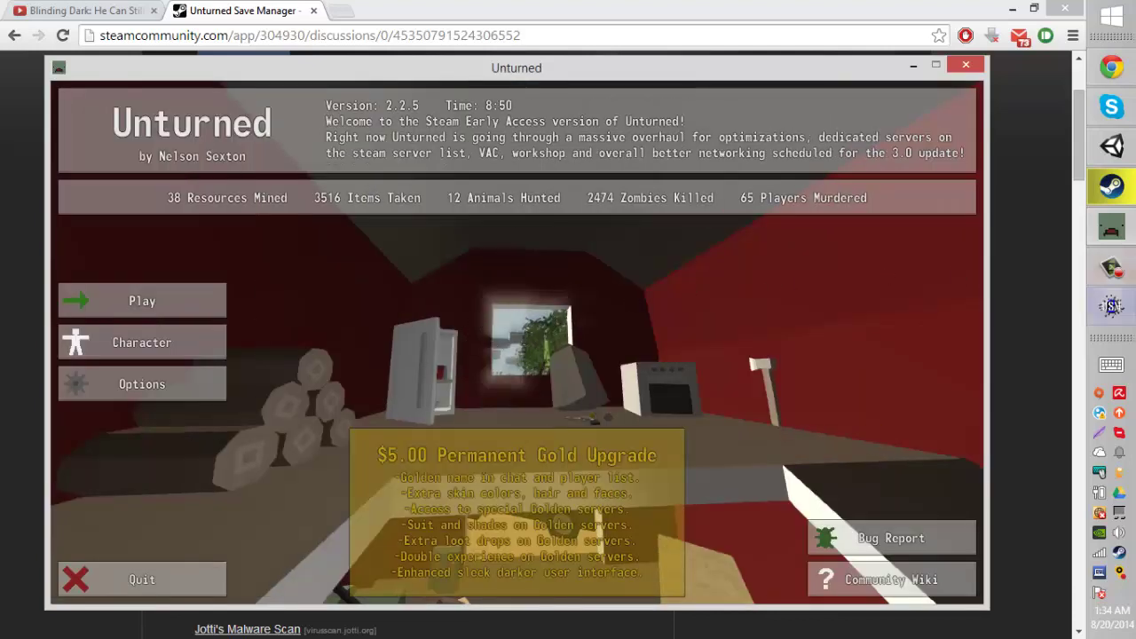
Move the Save Manager over the game menu and save the character as 'Youtube Tutorial'
click(1121, 313)
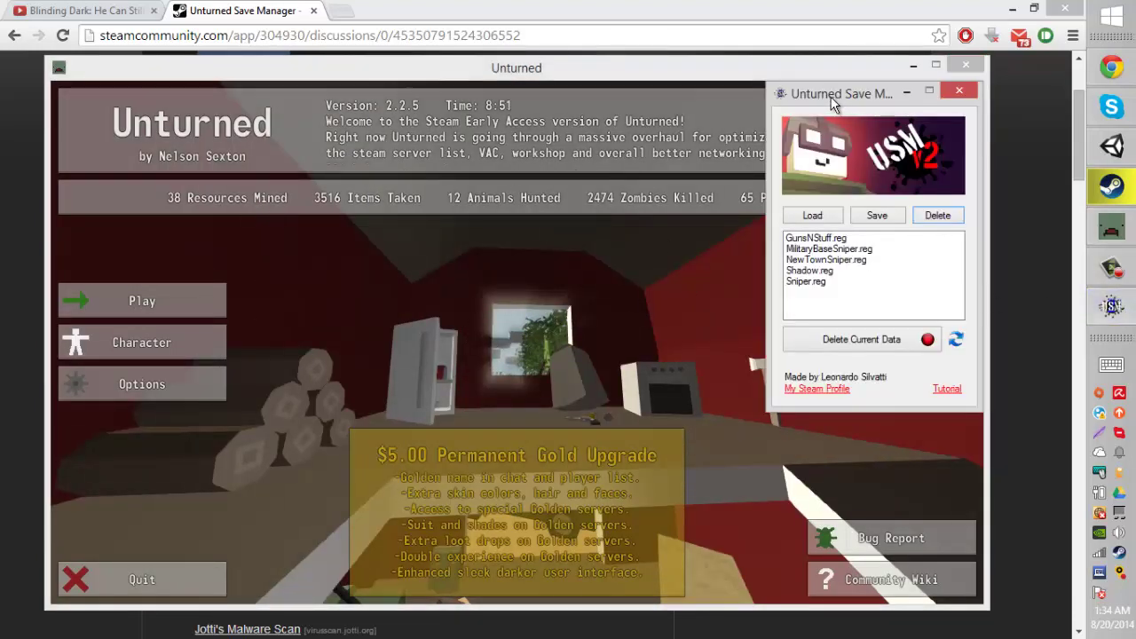
drag(832, 101, 536, 156)
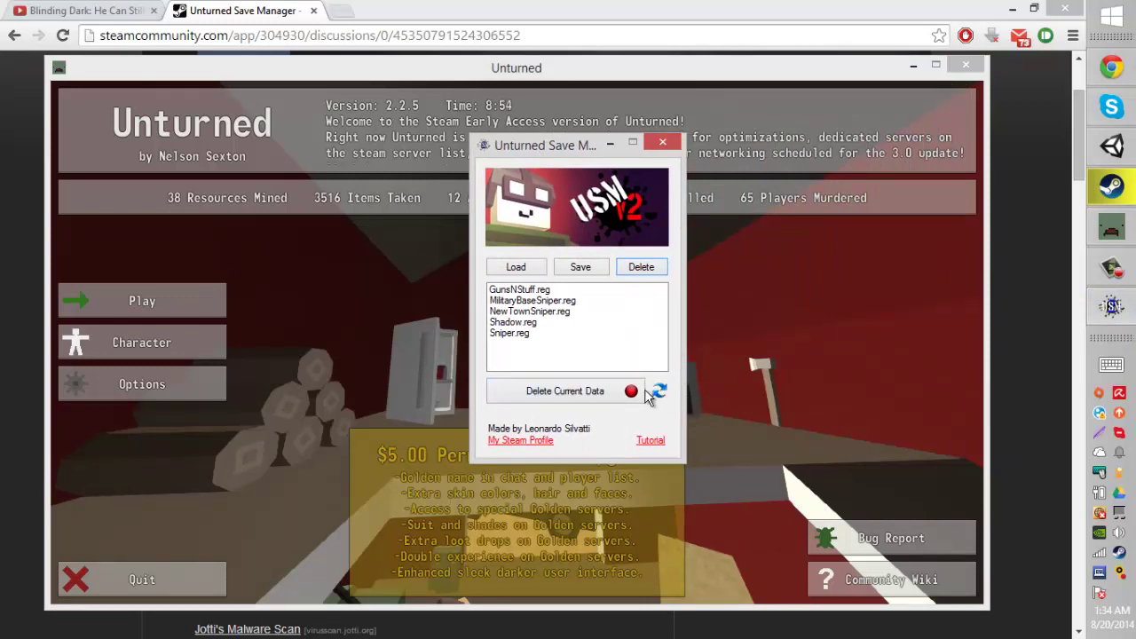
click(587, 269)
click(564, 331)
text(Youtube Tutorial)
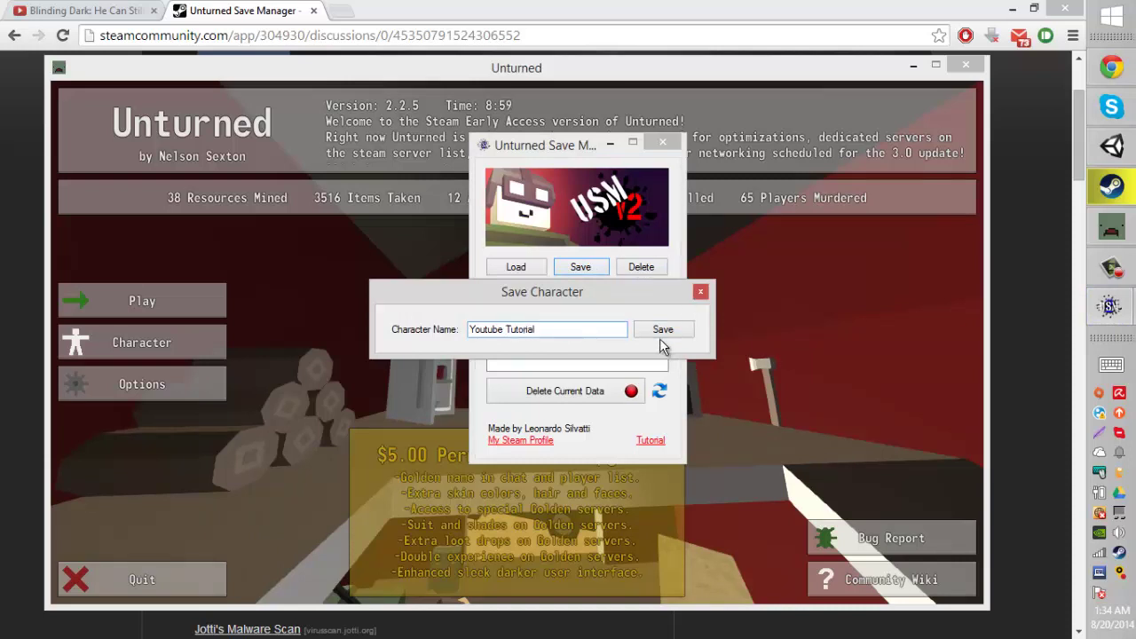
click(657, 333)
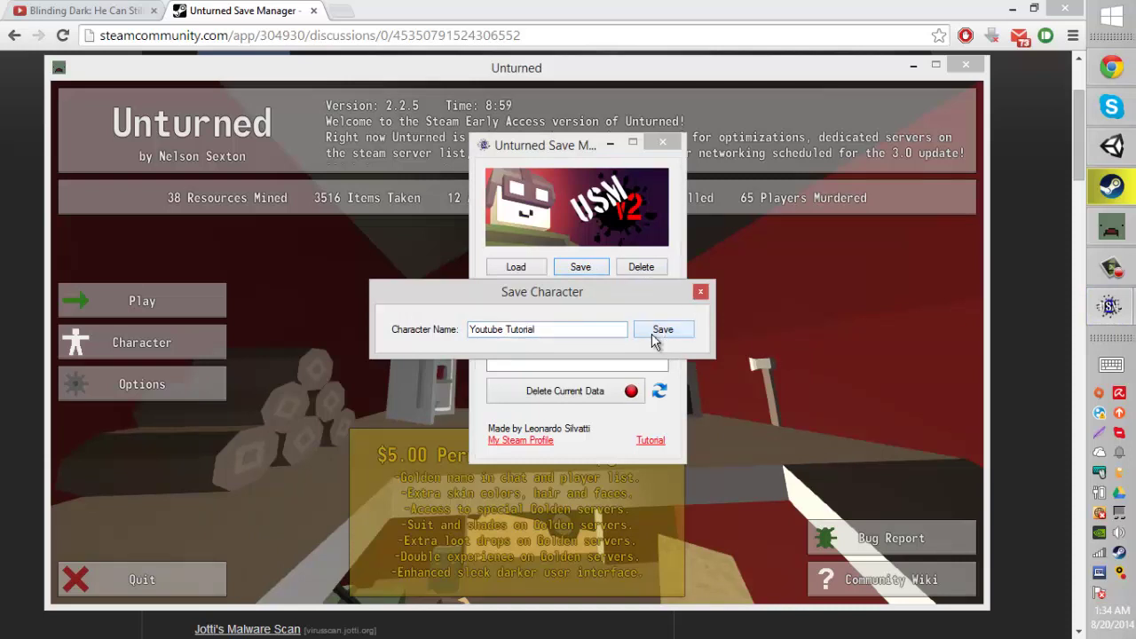